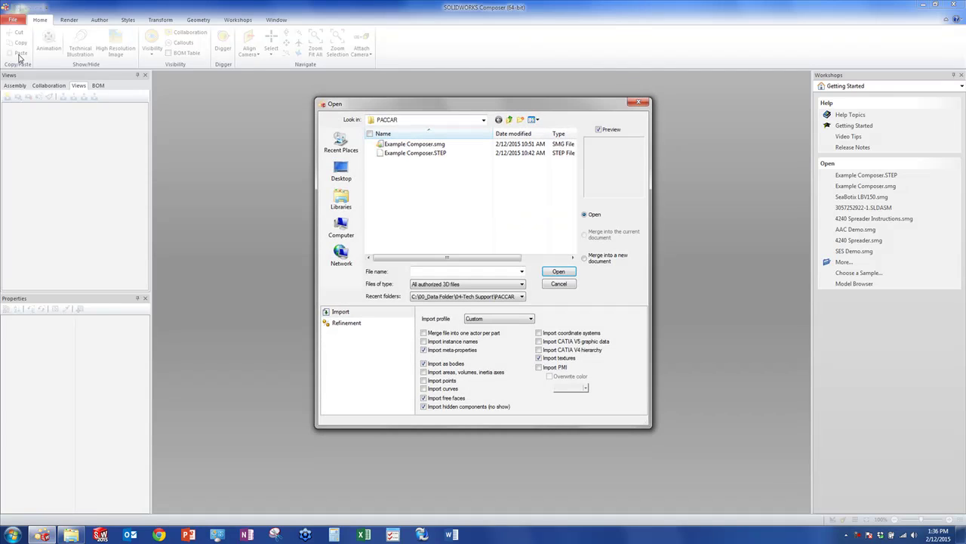
# Step: Open Example Composer.STEP from the PACCAR folder using the STEP import profile
pyautogui.click(414, 153)
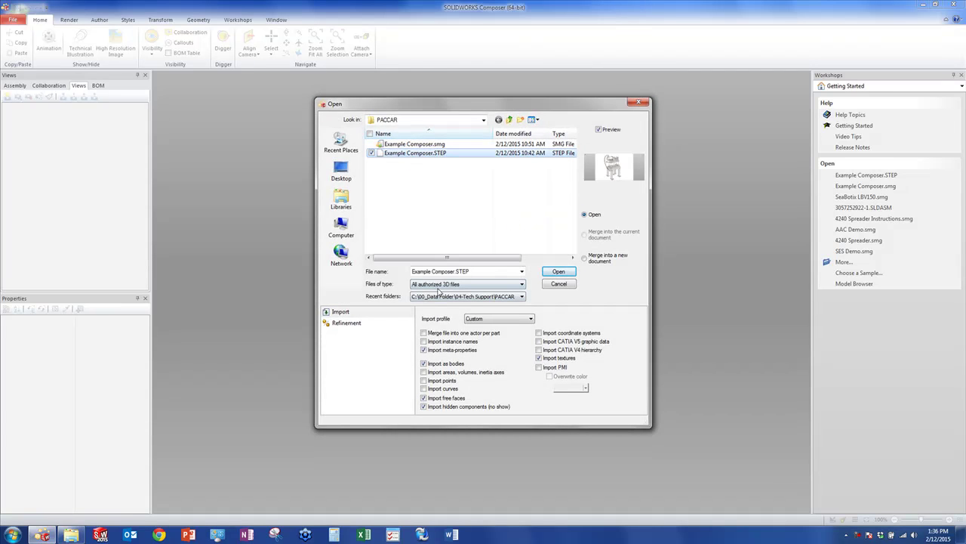
pyautogui.click(445, 286)
pyautogui.click(444, 291)
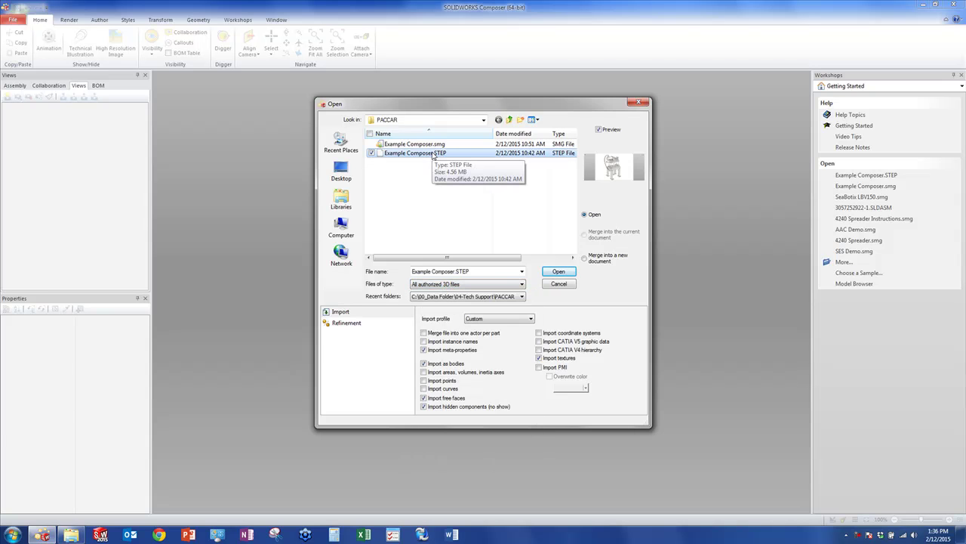
pyautogui.click(488, 320)
pyautogui.click(480, 378)
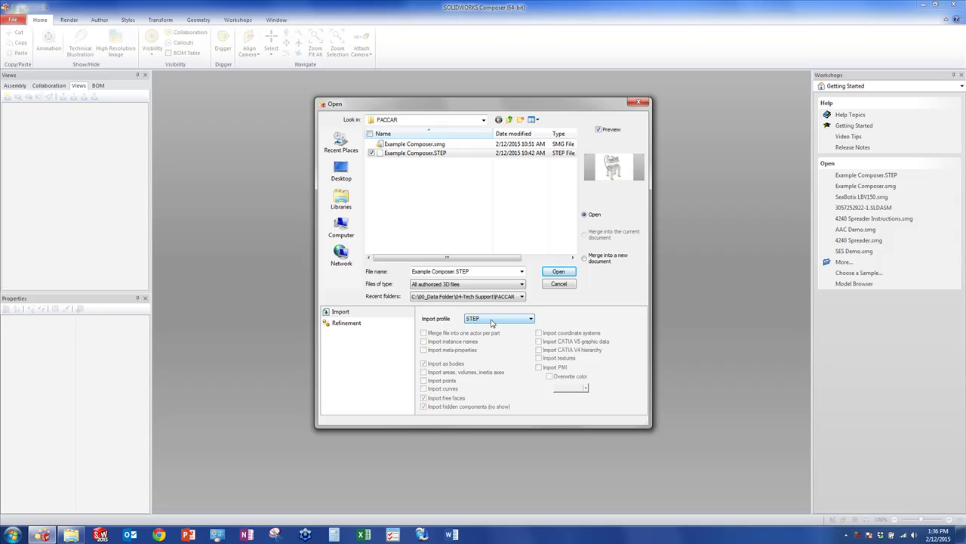
pyautogui.click(559, 272)
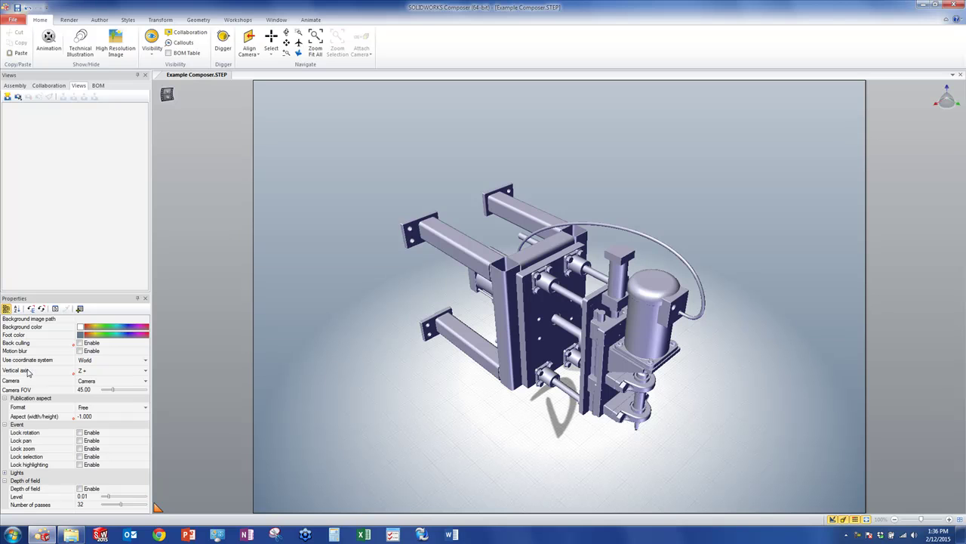
# Step: Set the viewport's vertical axis to Y+ and its foot color to white
pyautogui.click(118, 370)
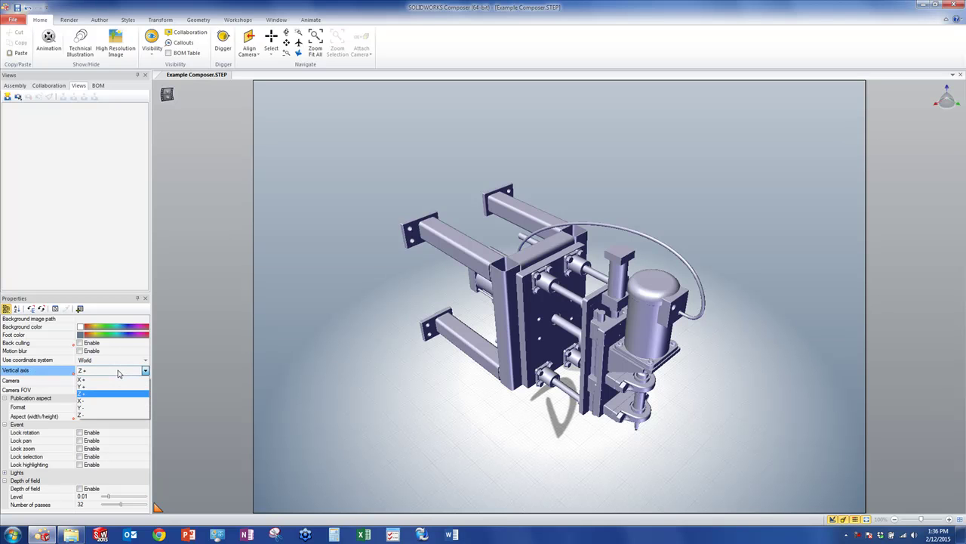
pyautogui.click(83, 388)
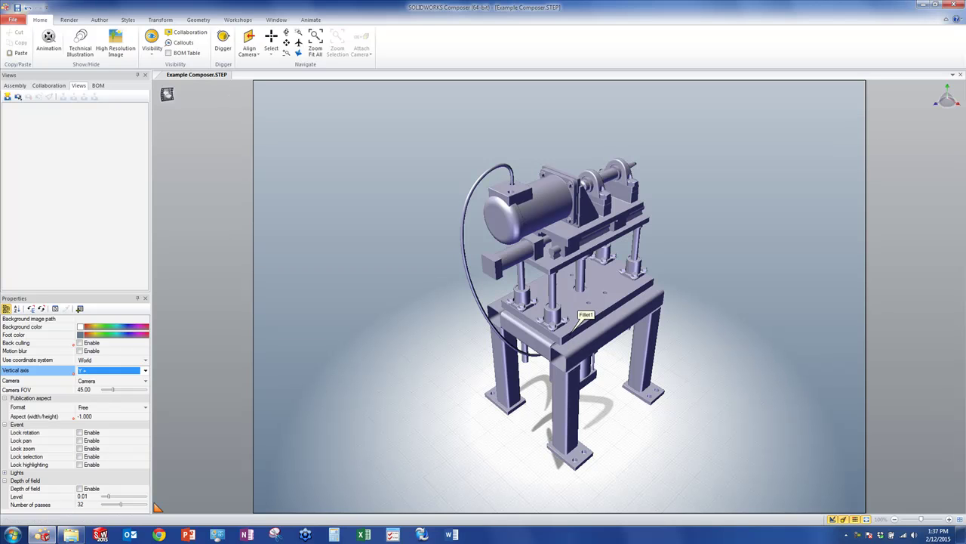
pyautogui.click(69, 19)
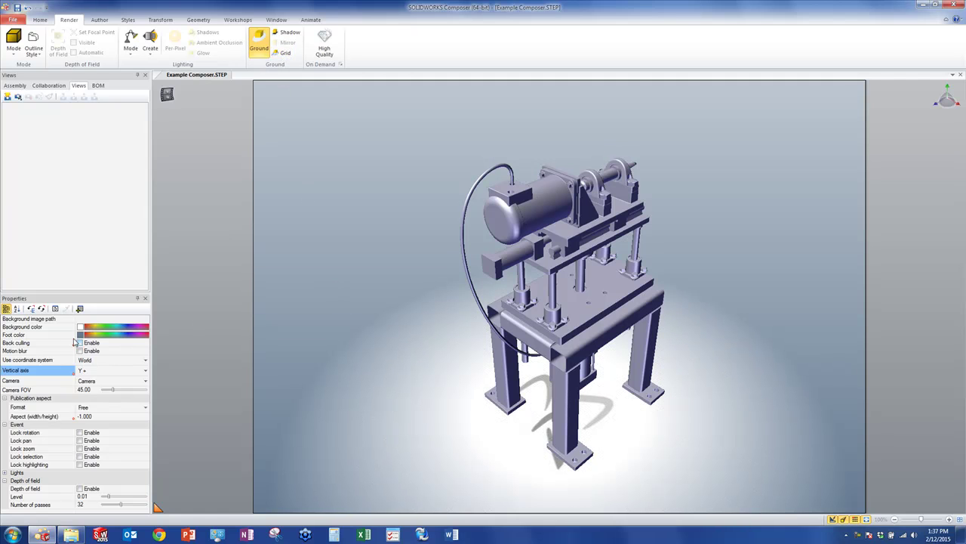
pyautogui.click(38, 329)
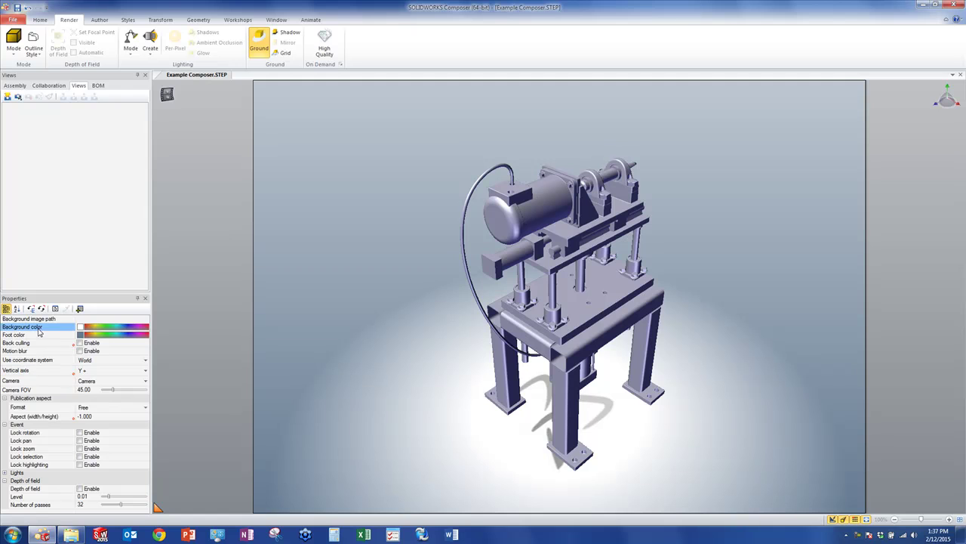
pyautogui.click(72, 337)
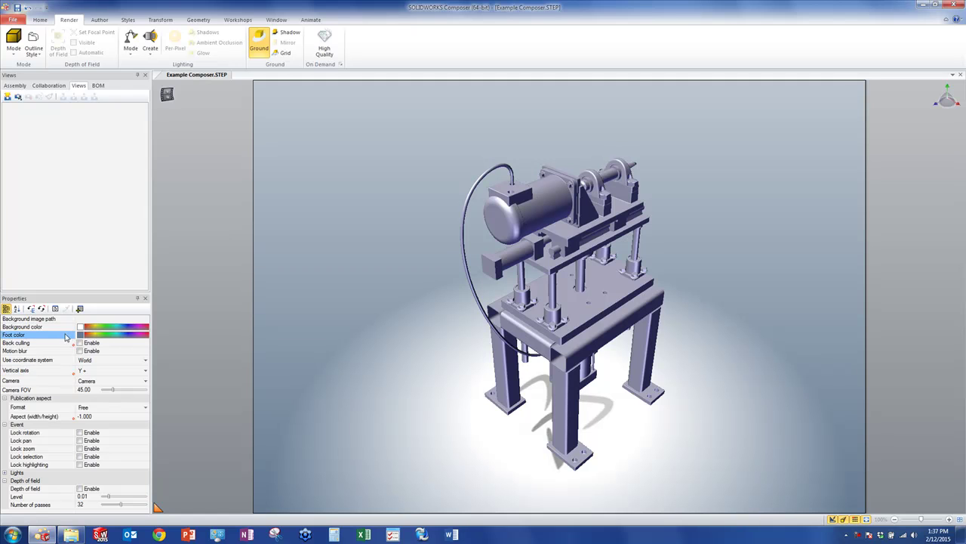
pyautogui.click(81, 336)
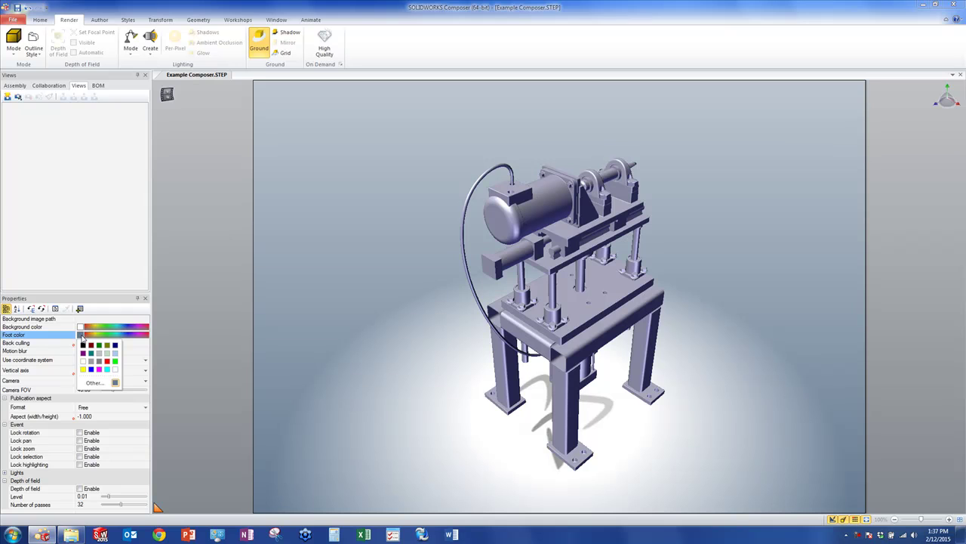
pyautogui.click(83, 361)
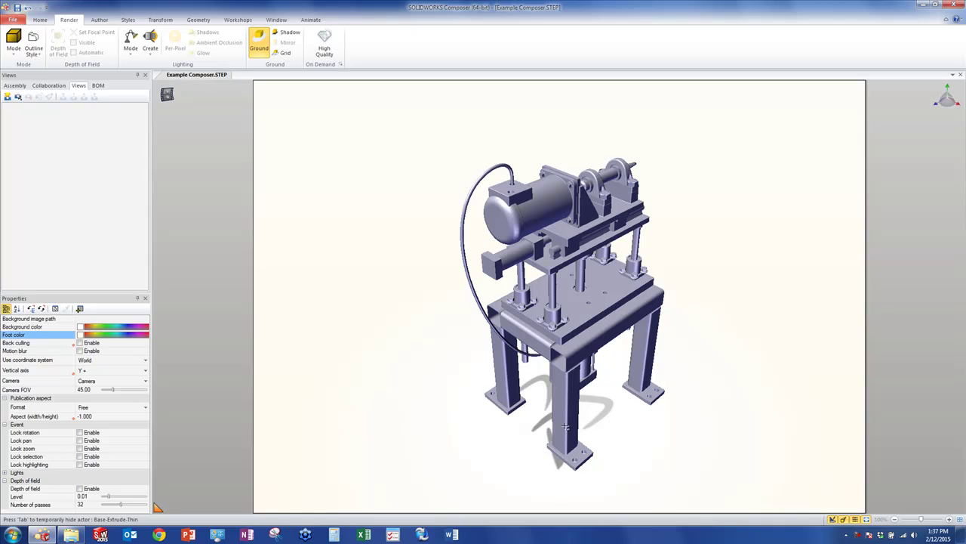
# Step: Clear the ground texture path of the Ground actor in the Environment group
pyautogui.click(47, 86)
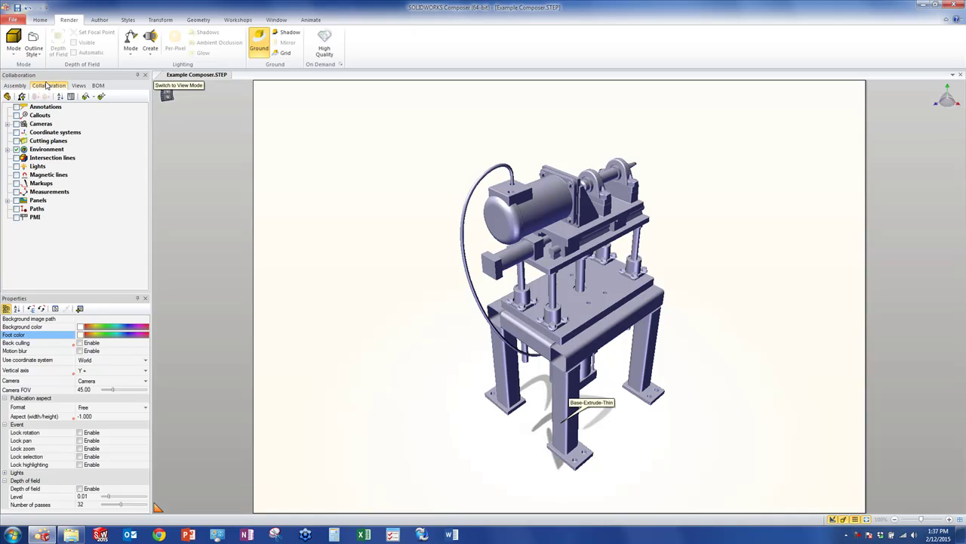
pyautogui.click(8, 150)
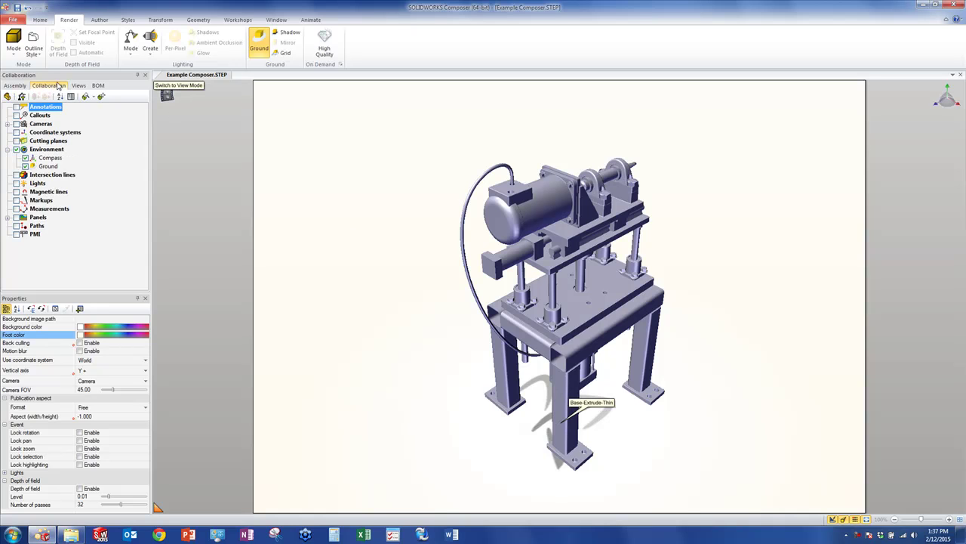
pyautogui.click(48, 167)
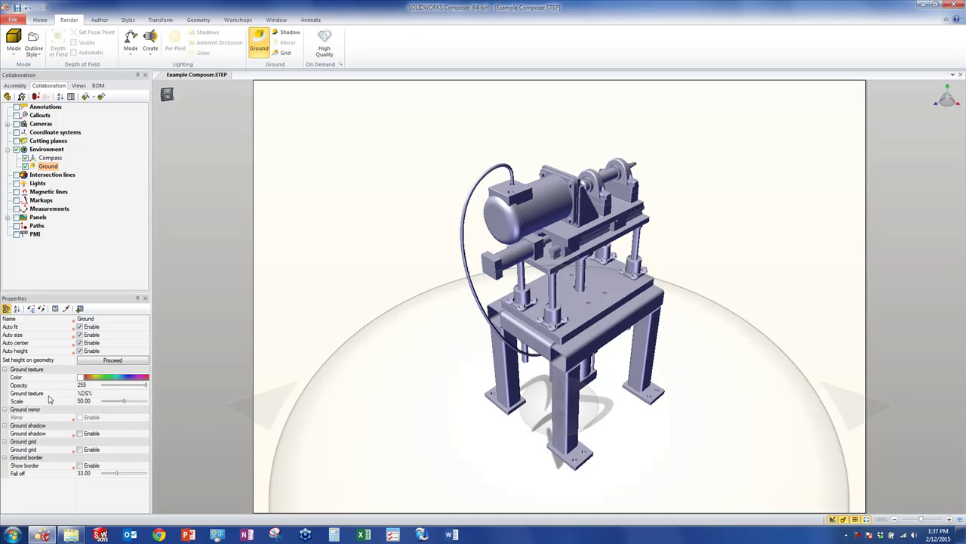
pyautogui.click(114, 392)
pyautogui.moveTo(114, 392); pyautogui.dragTo(72, 392)
pyautogui.press('Delete')
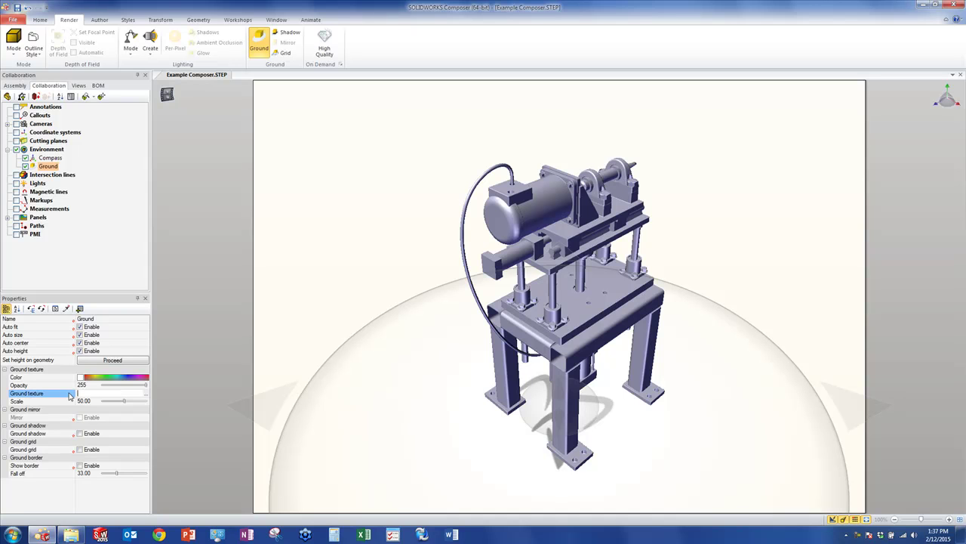
pyautogui.click(306, 260)
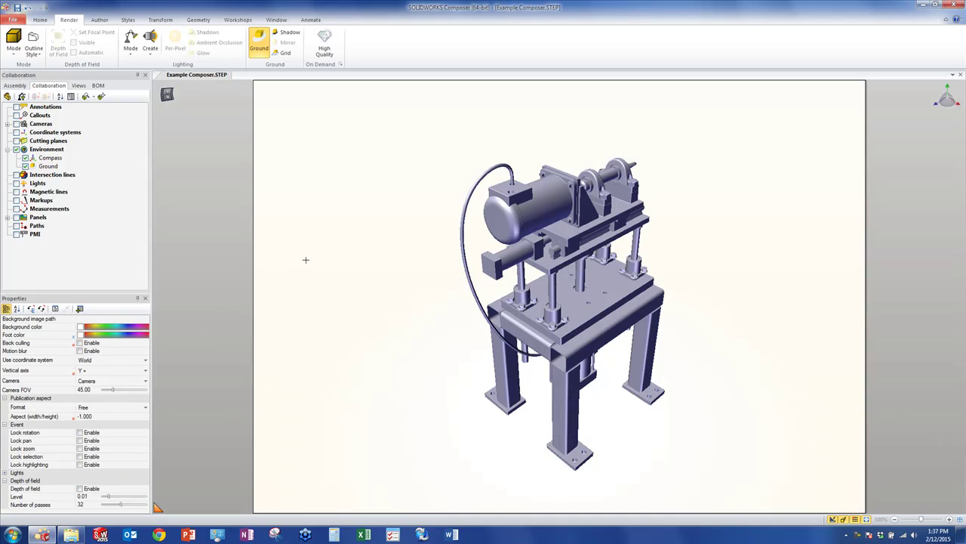
# Step: Turn on the ground shadow and increase the Ground actor's soft shadowing for a more diffuse shadow
pyautogui.click(294, 33)
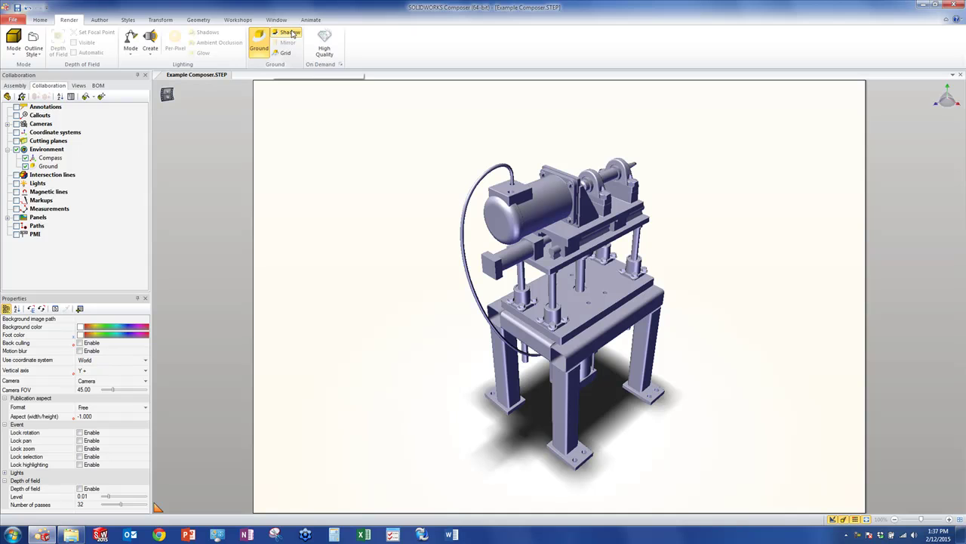
pyautogui.click(49, 166)
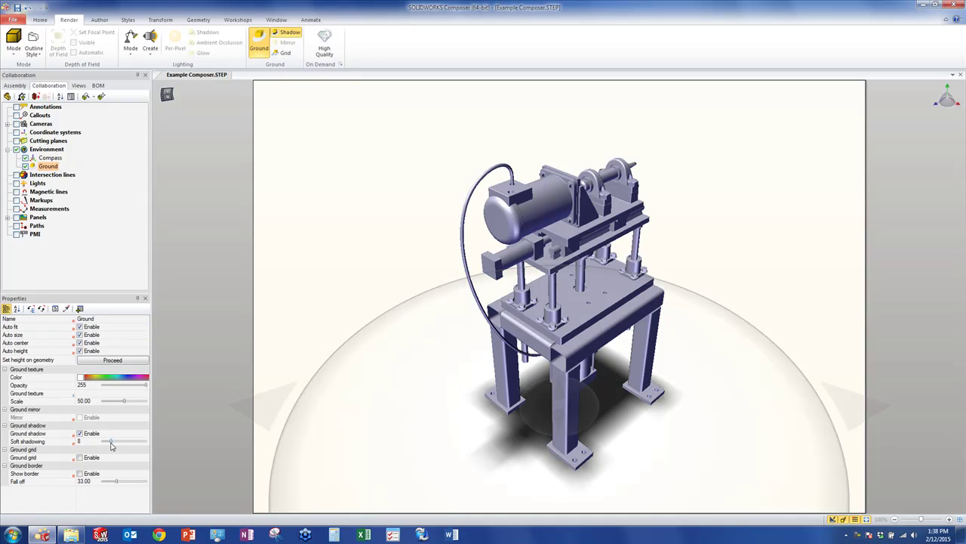
pyautogui.moveTo(111, 444); pyautogui.dragTo(139, 445)
pyautogui.click(308, 286)
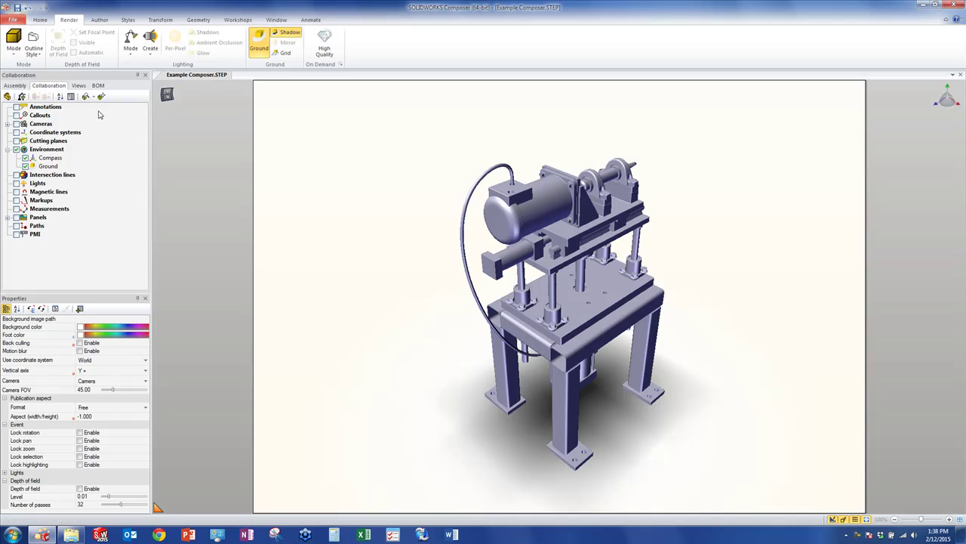
# Step: Set the render mode to Smooth with Outline and the outline style to Smart Outlines
pyautogui.click(15, 50)
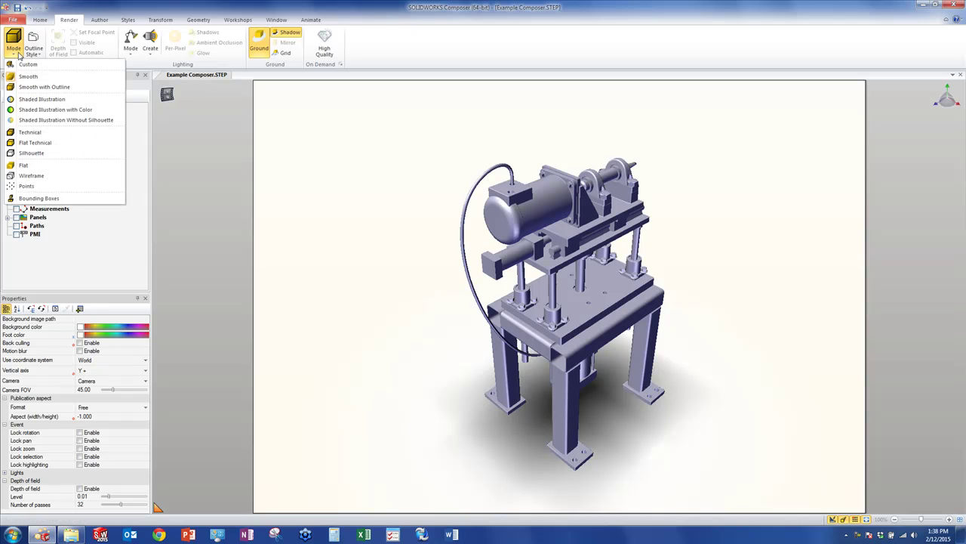
pyautogui.click(29, 87)
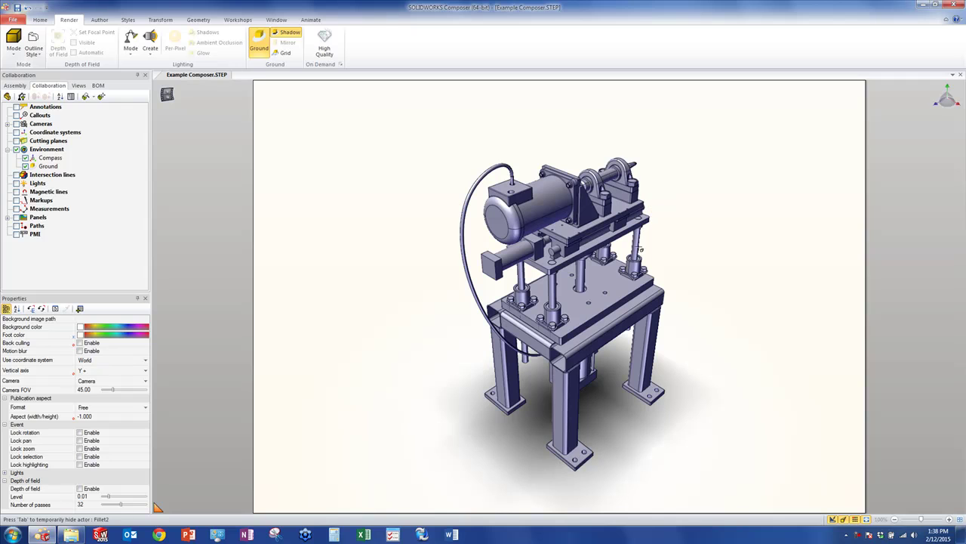
pyautogui.click(31, 47)
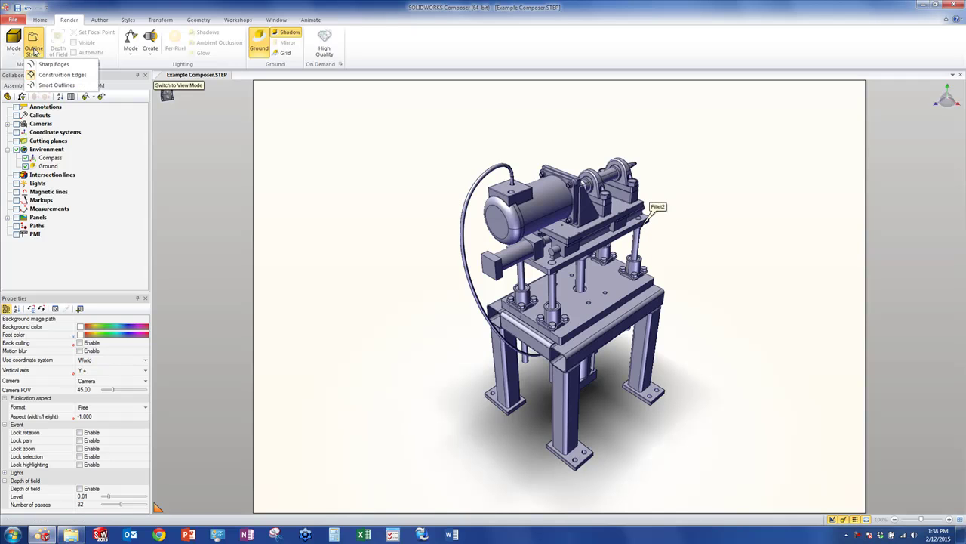
pyautogui.click(54, 85)
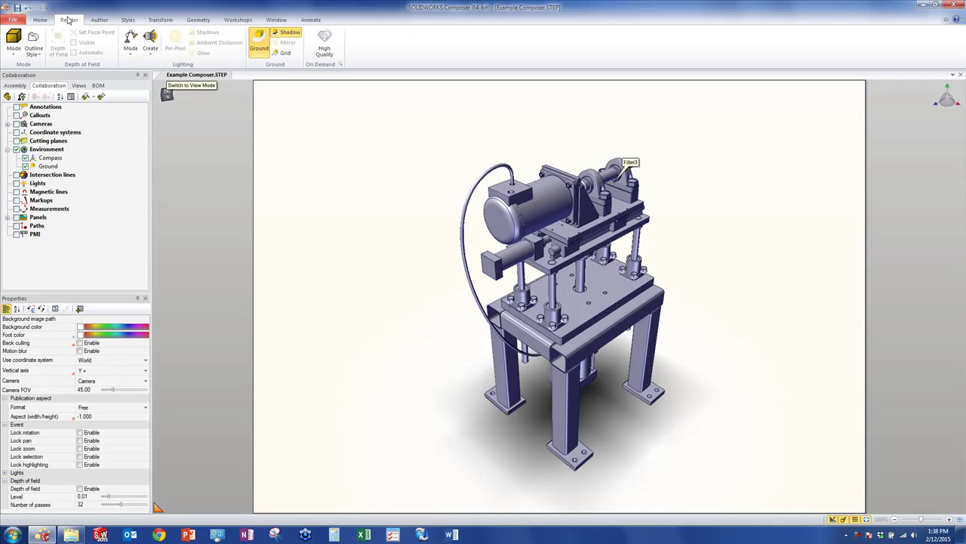
# Step: Switch the scene's lighting mode to Soft (1 Light)
pyautogui.click(133, 50)
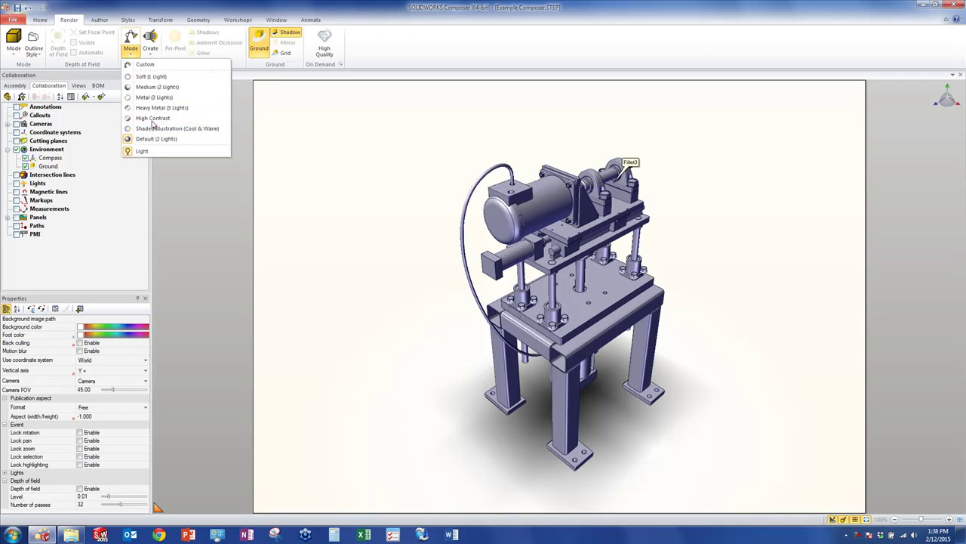
pyautogui.click(159, 76)
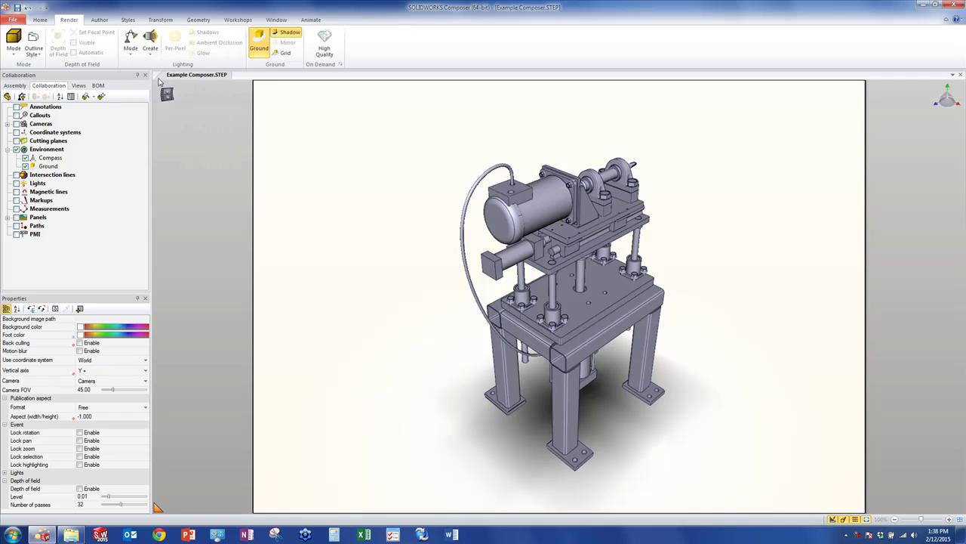
pyautogui.click(131, 44)
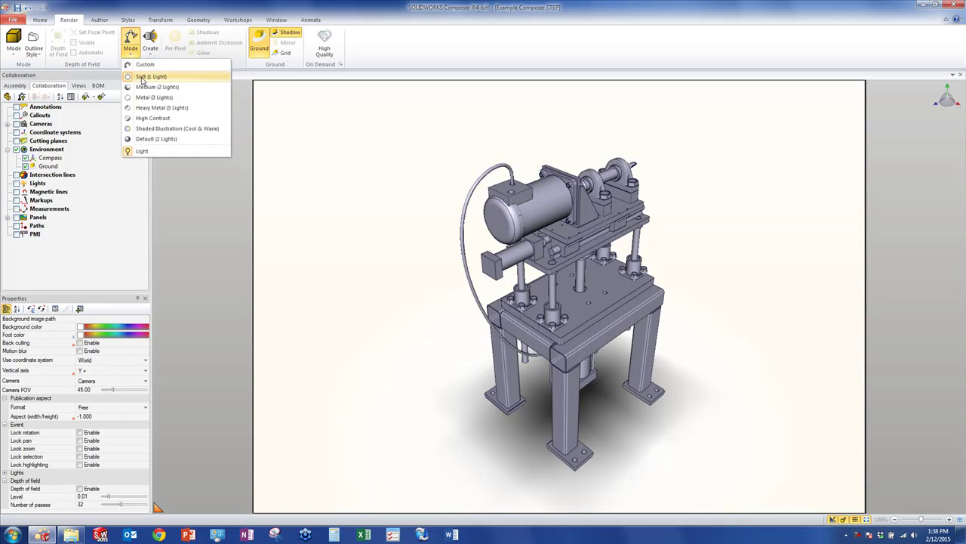
pyautogui.click(144, 80)
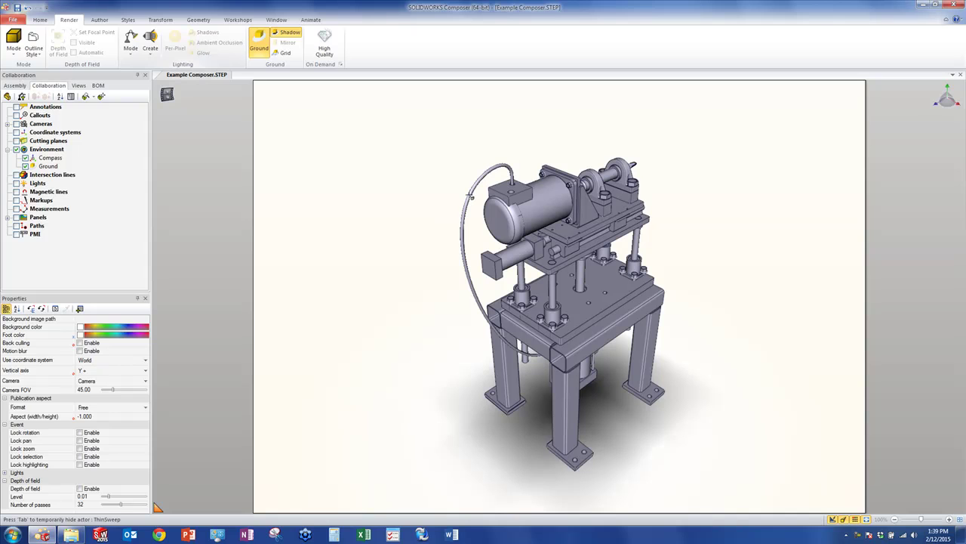
# Step: Color the curved cable beside the motor black and reduce its shininess to about 5.4
pyautogui.click(470, 198)
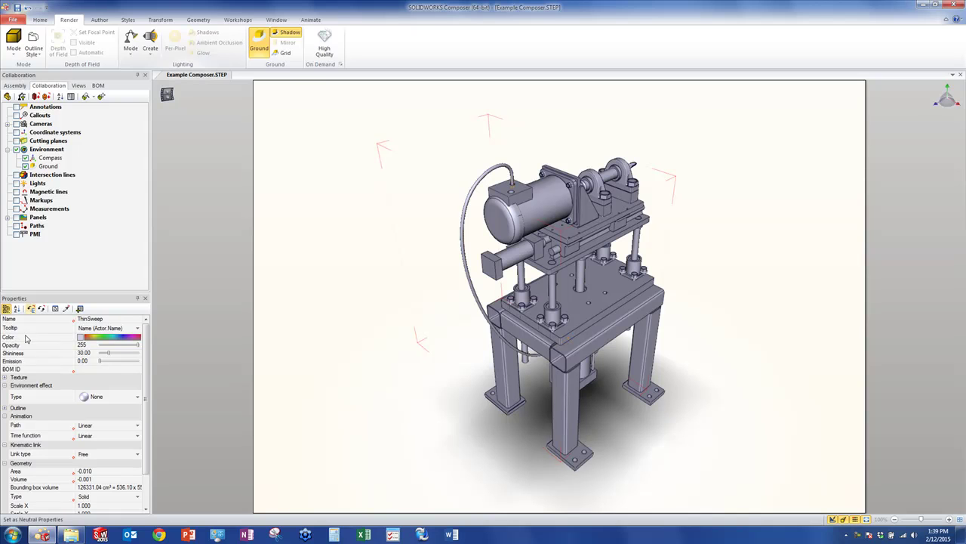
pyautogui.click(81, 338)
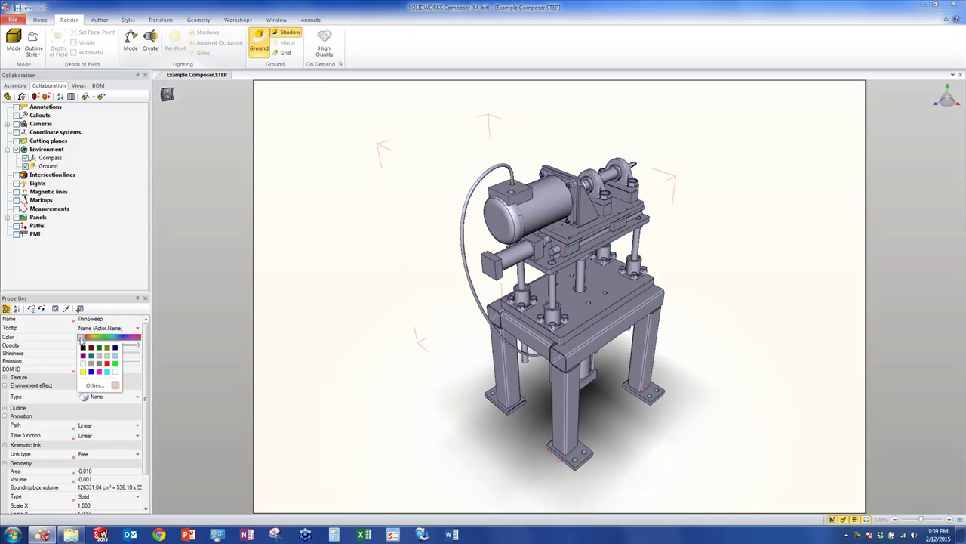
pyautogui.click(83, 347)
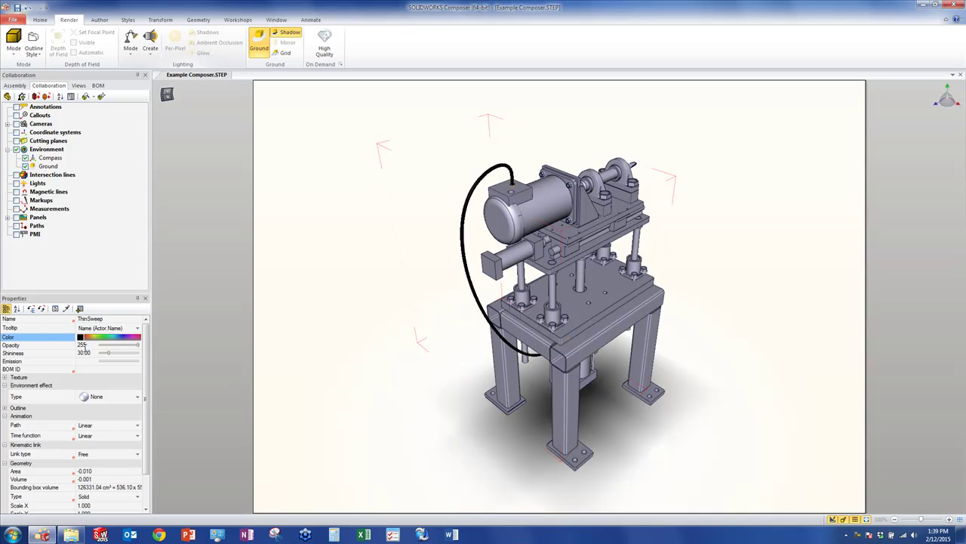
pyautogui.moveTo(110, 357); pyautogui.dragTo(102, 358)
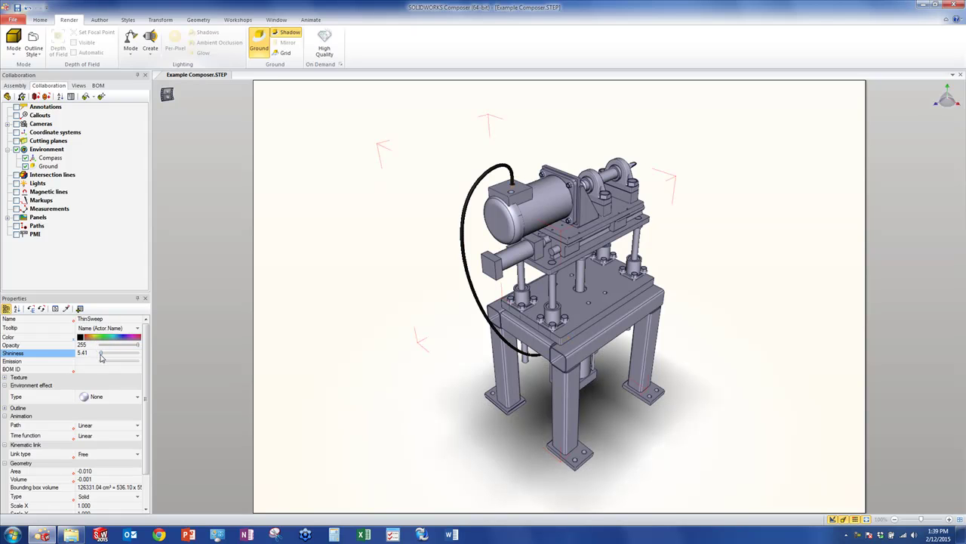
pyautogui.click(275, 362)
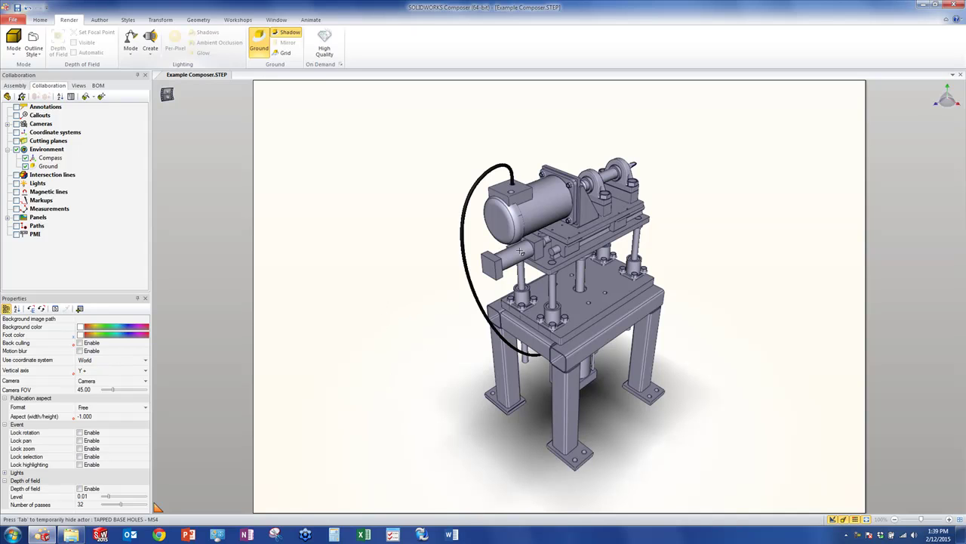
# Step: Apply the Gold environment effect to the motor body
pyautogui.click(534, 211)
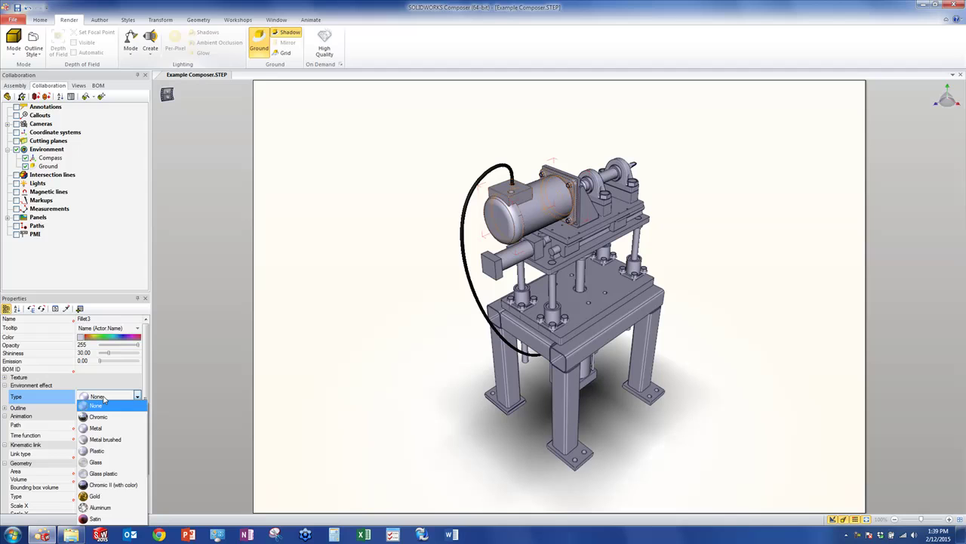
pyautogui.click(98, 496)
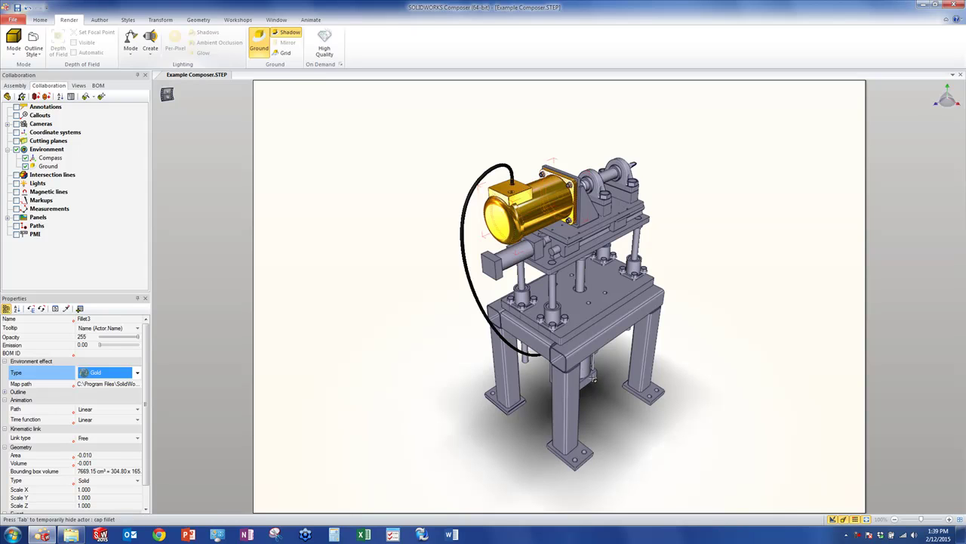
pyautogui.click(302, 367)
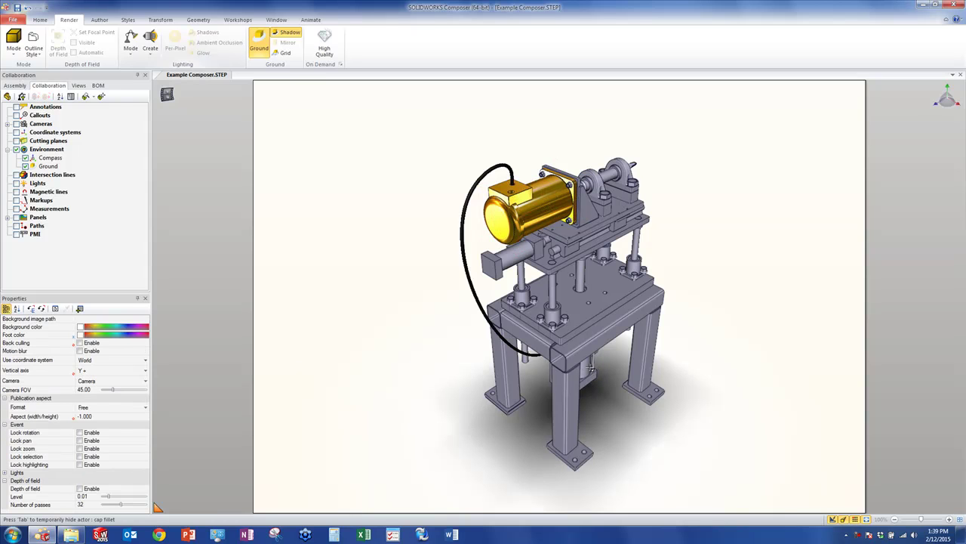
# Step: Apply the Gold environment effect to the cap fillet part beneath the table
pyautogui.click(591, 366)
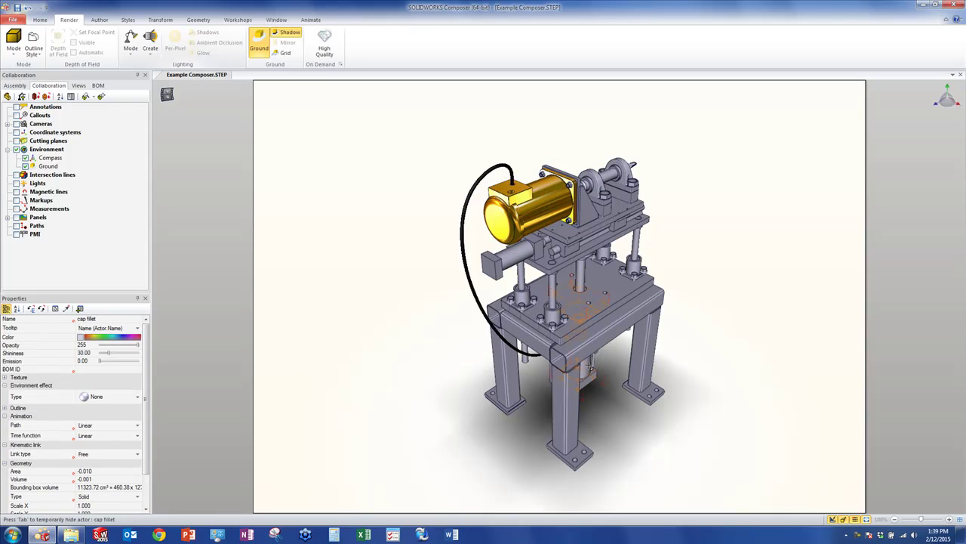
pyautogui.click(87, 397)
pyautogui.click(90, 496)
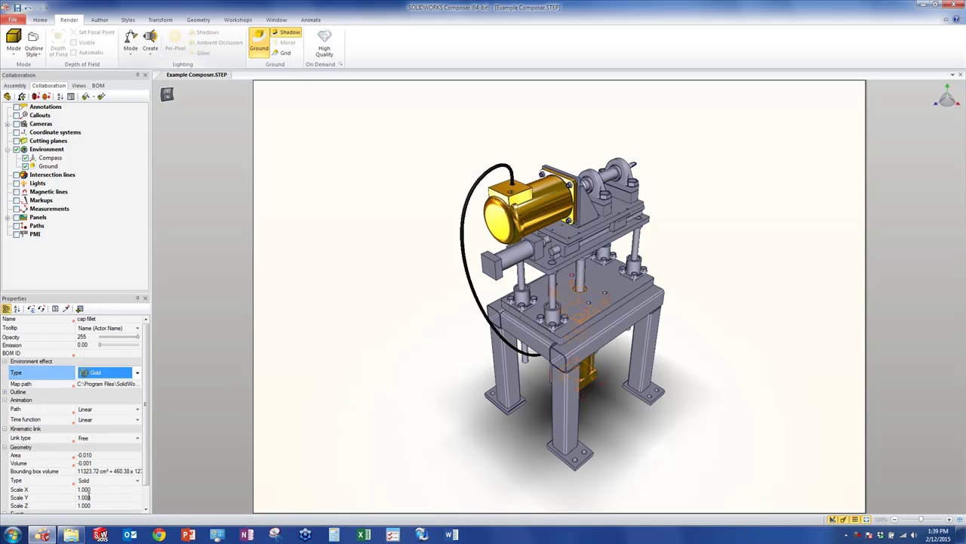
pyautogui.click(336, 314)
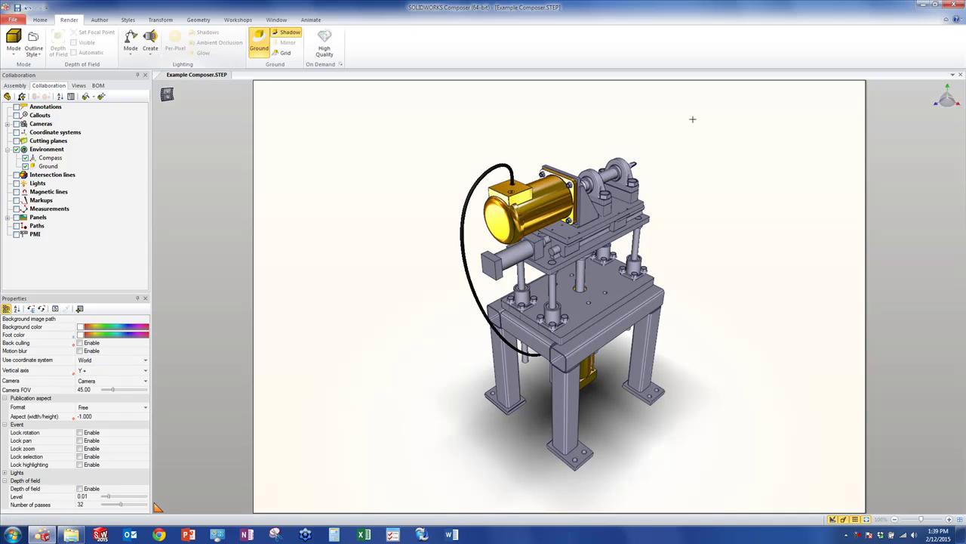
# Step: Create a view of the current scene and name it Home
pyautogui.click(79, 88)
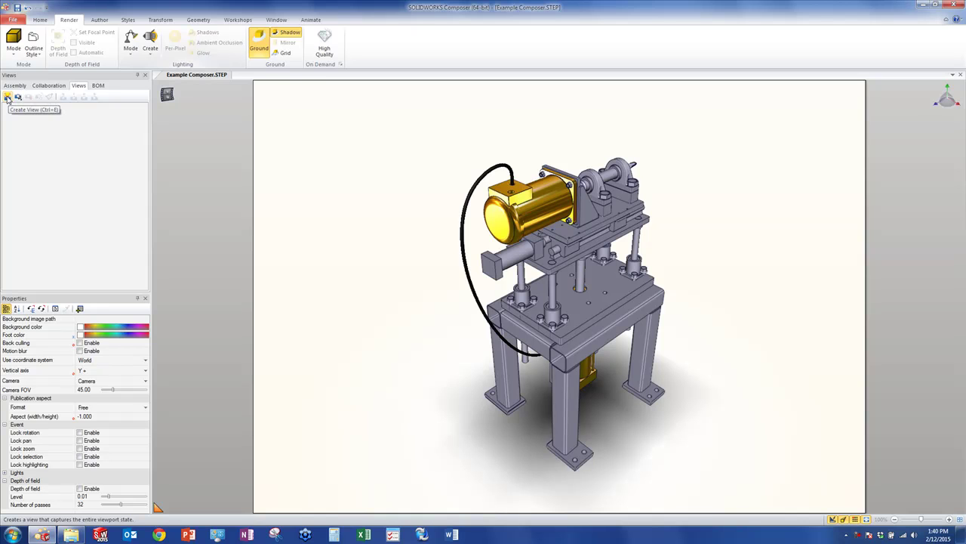
pyautogui.click(7, 98)
pyautogui.click(36, 160)
pyautogui.click(36, 160)
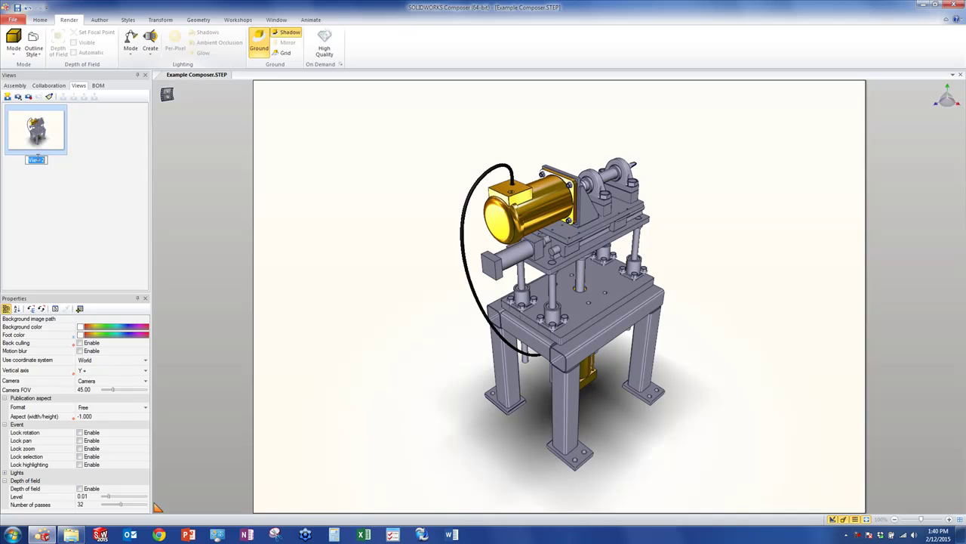
pyautogui.write('Home')
# Step: Set up high-resolution image output at 300 dpi with automatic pixel size and the highest JPEG quality
pyautogui.click(237, 20)
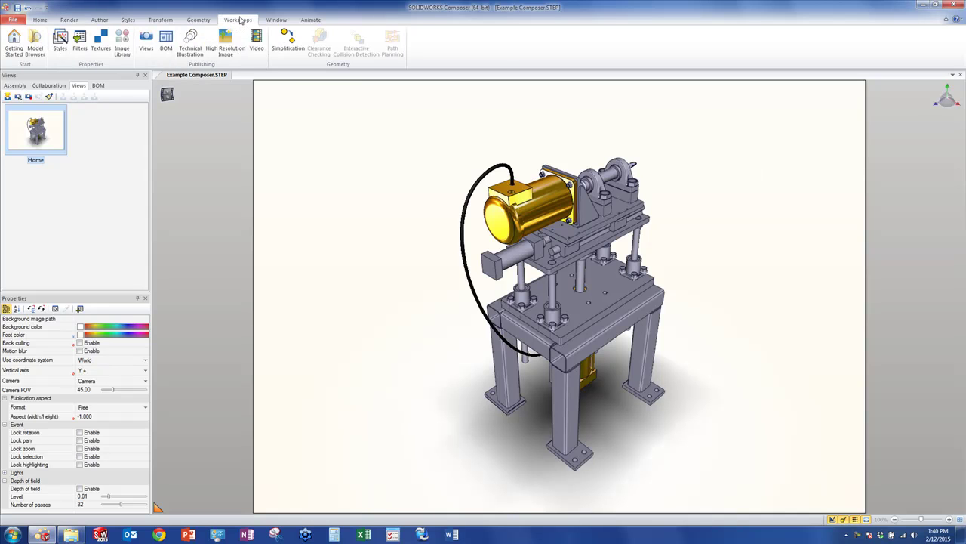
pyautogui.click(226, 44)
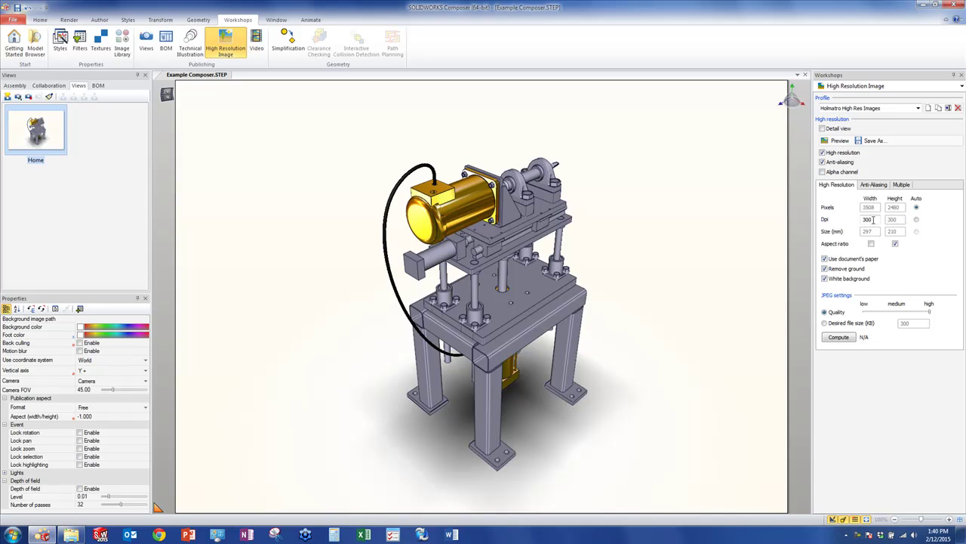
pyautogui.moveTo(877, 219); pyautogui.dragTo(838, 219)
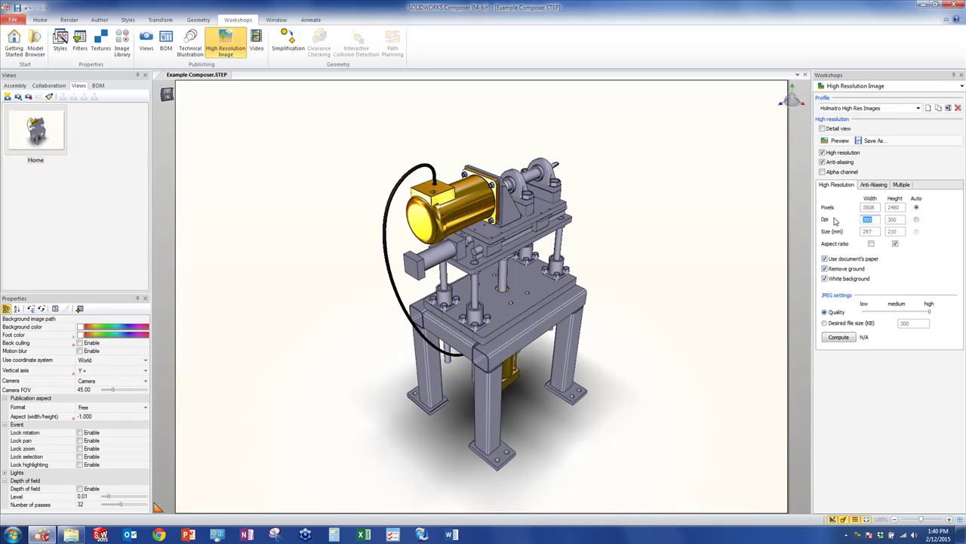
pyautogui.click(917, 207)
pyautogui.moveTo(928, 314); pyautogui.dragTo(937, 316)
# Step: Save the high-resolution image as Example Composer.jpg in JPEG format in the PACCAR folder
pyautogui.click(873, 141)
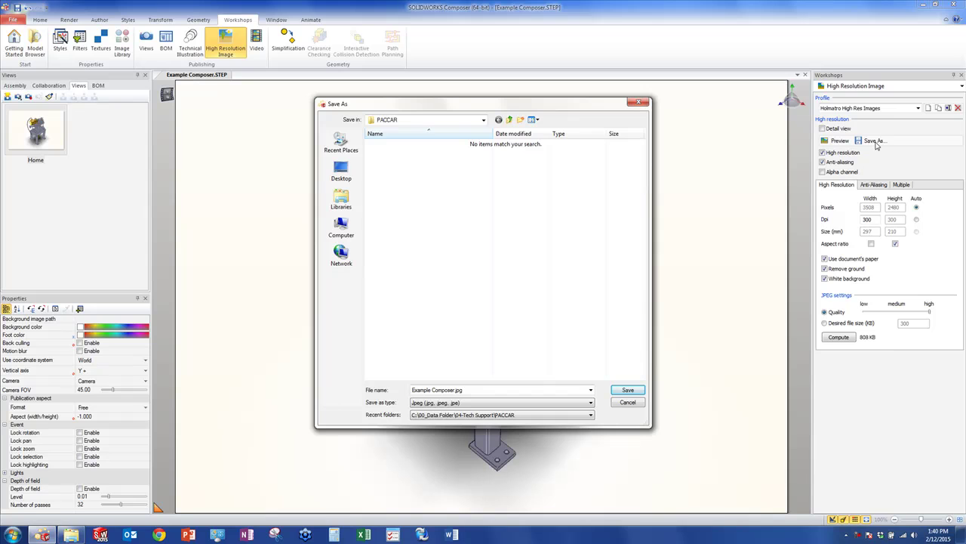
pyautogui.click(591, 403)
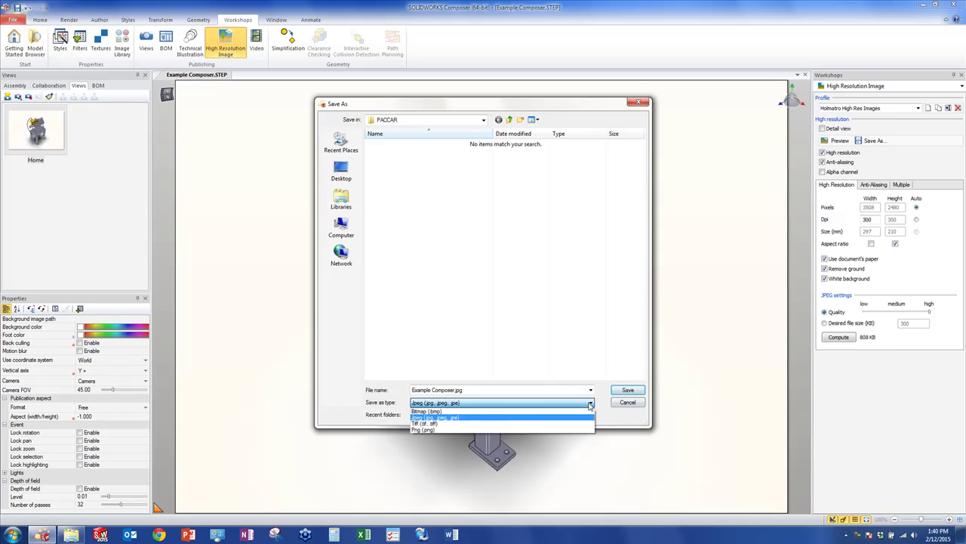
pyautogui.click(504, 418)
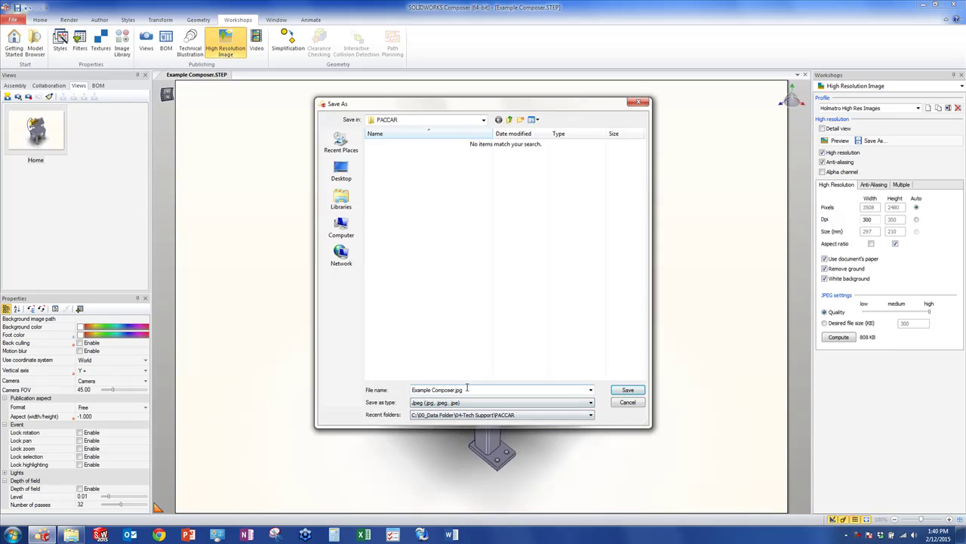
pyautogui.click(631, 394)
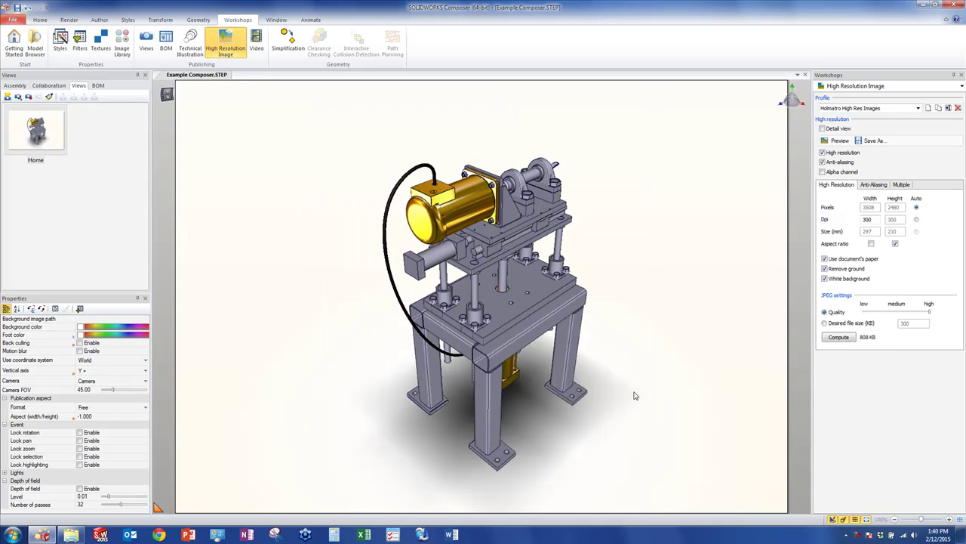
# Step: Save the image again after trying the PNG format, keeping JPEG and overwriting Example Composer.jpg
pyautogui.click(881, 140)
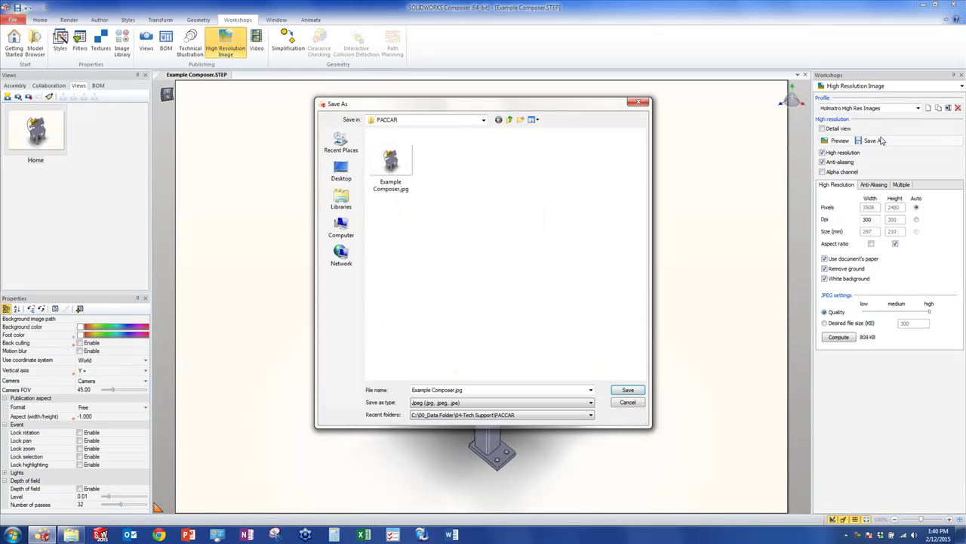
pyautogui.click(591, 403)
pyautogui.click(510, 429)
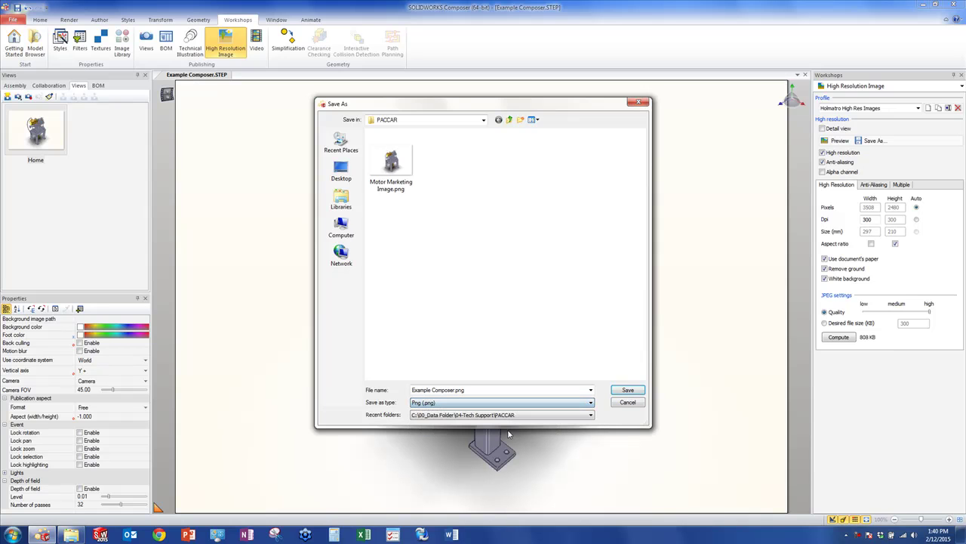
pyautogui.click(519, 402)
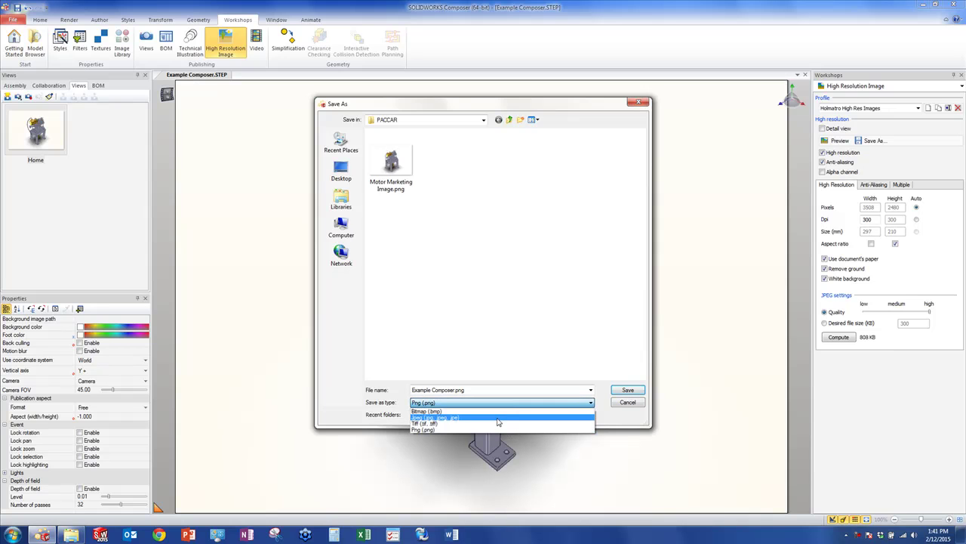
pyautogui.click(498, 418)
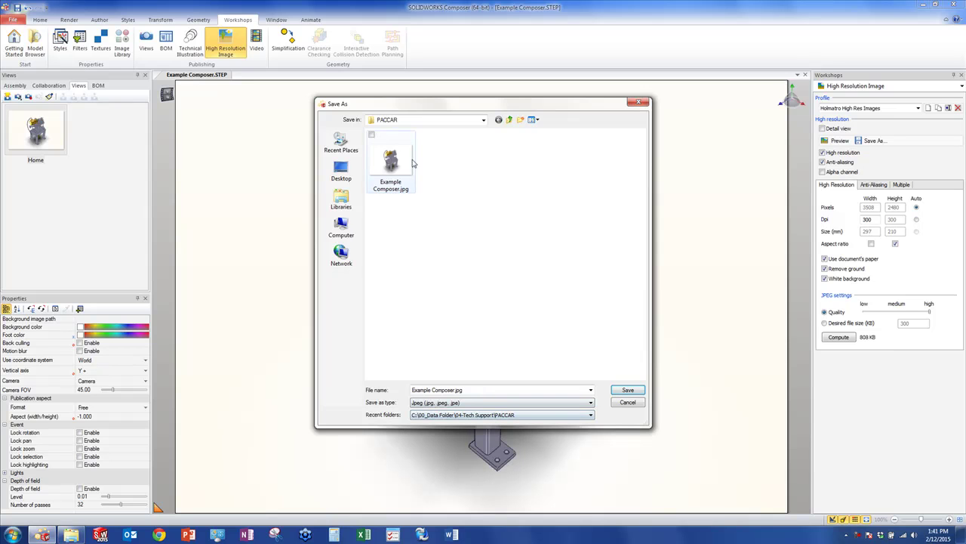
pyautogui.click(638, 389)
pyautogui.click(513, 269)
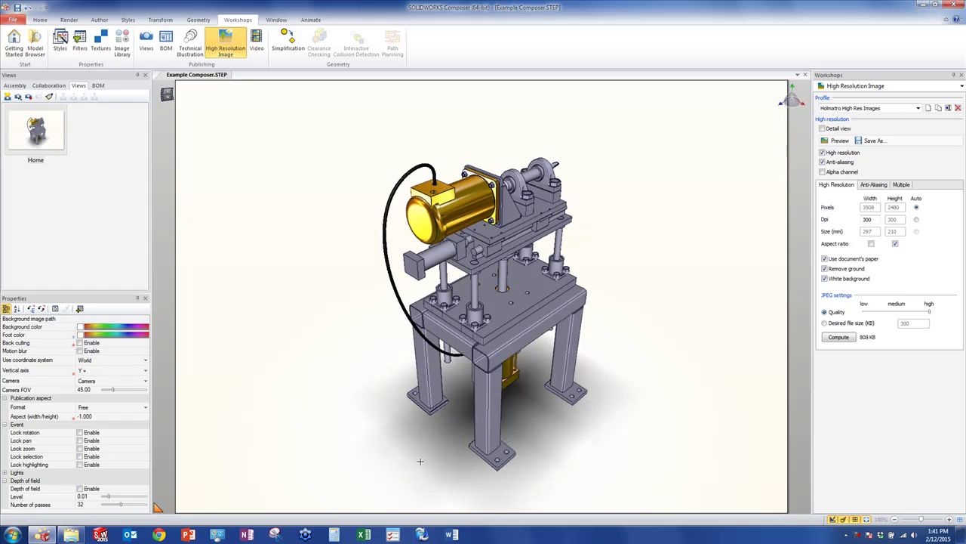
# Step: Switch to the PACCAR folder in Windows Explorer and open Motor Marketing Image.png for viewing
pyautogui.moveTo(71, 534)
pyautogui.click(193, 438)
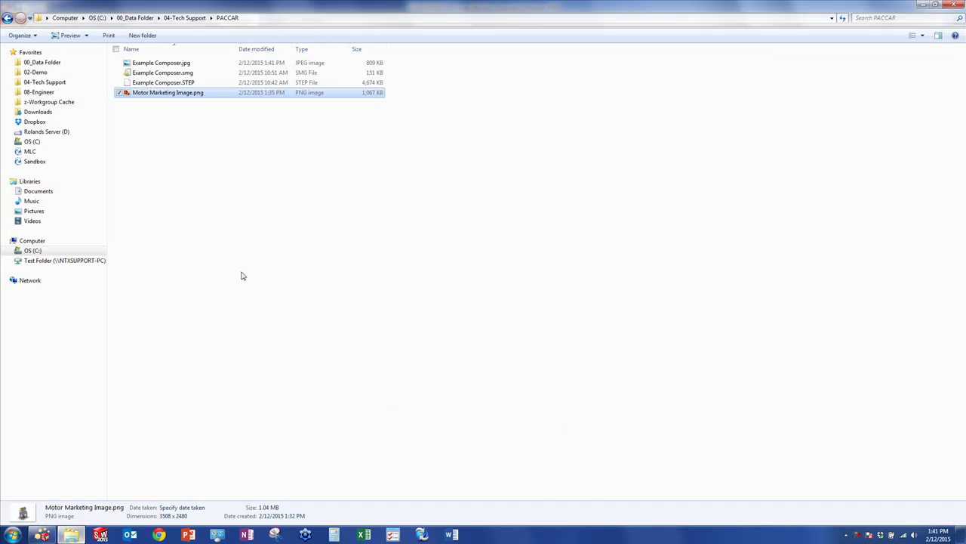
pyautogui.click(290, 206)
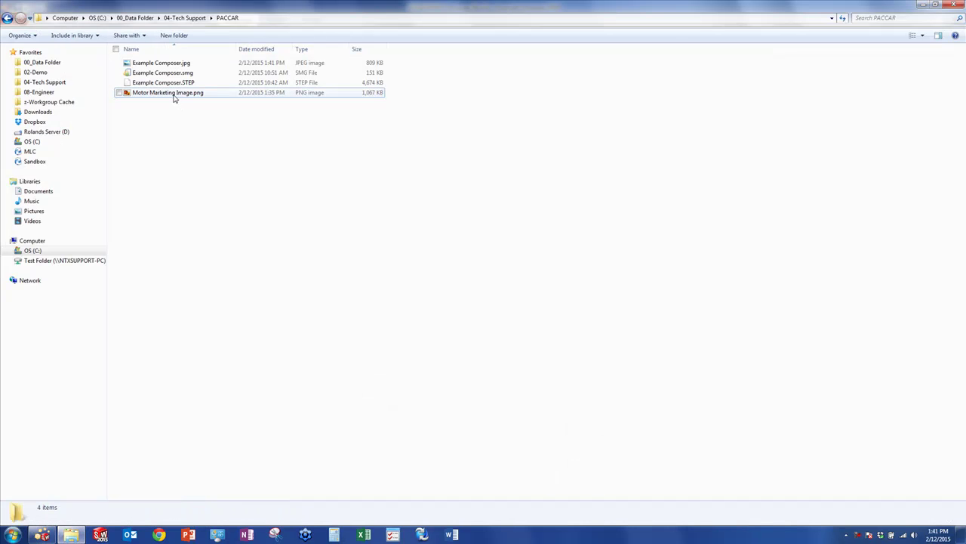
pyautogui.doubleClick(172, 93)
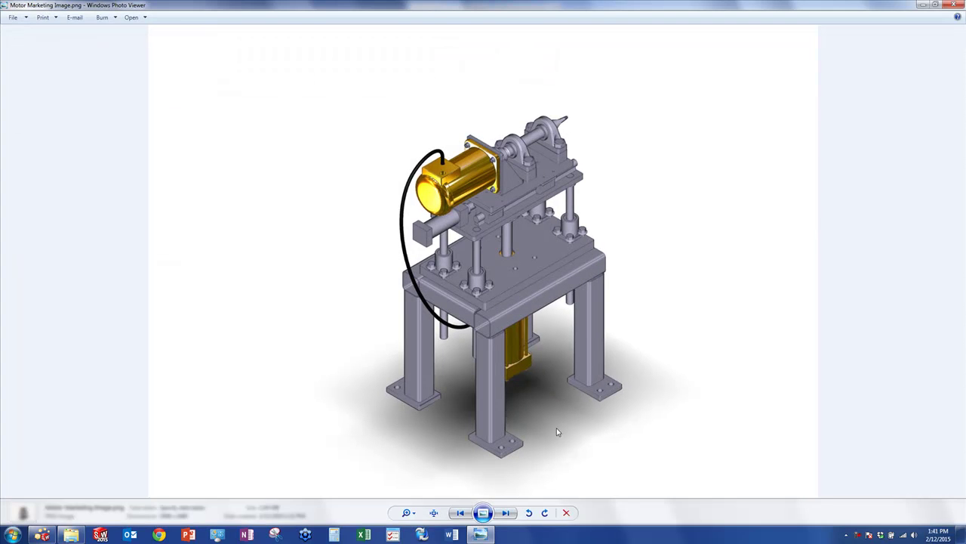